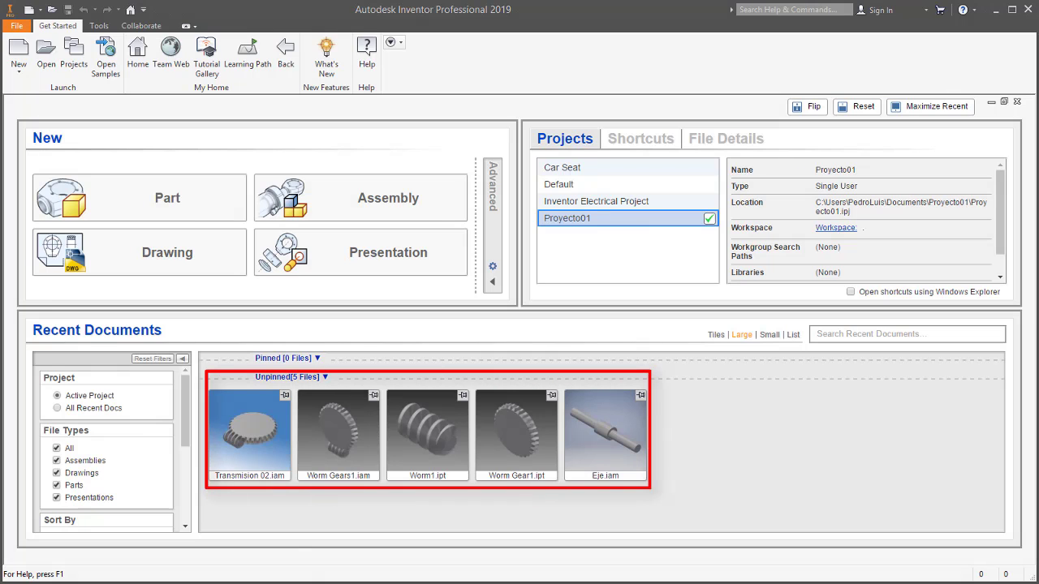
- Open the recent assembly Transmision 02.iam and open its Worm Gears subassembly in its own window
mouse_move(225, 466)
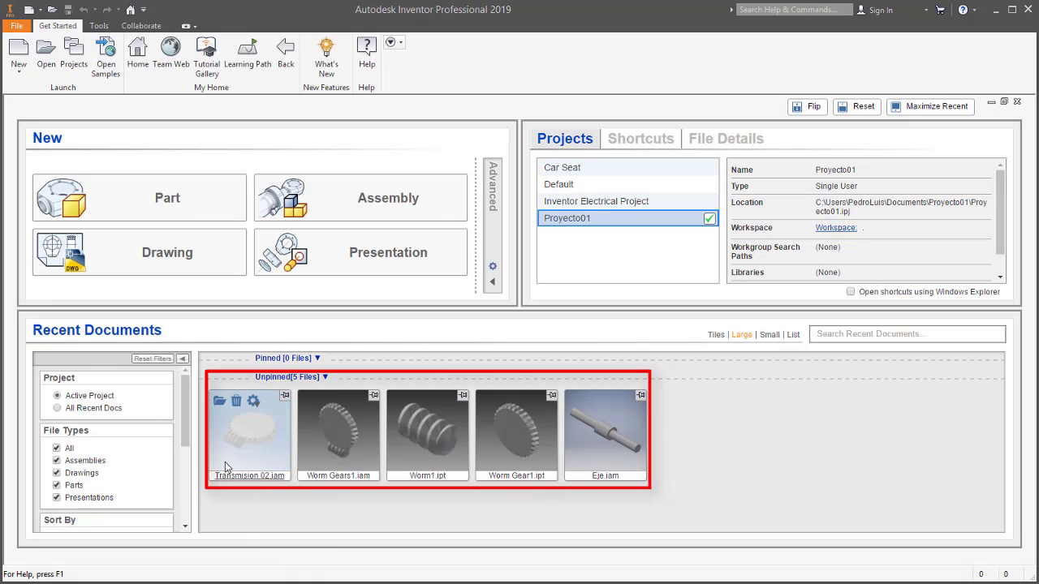
click(222, 403)
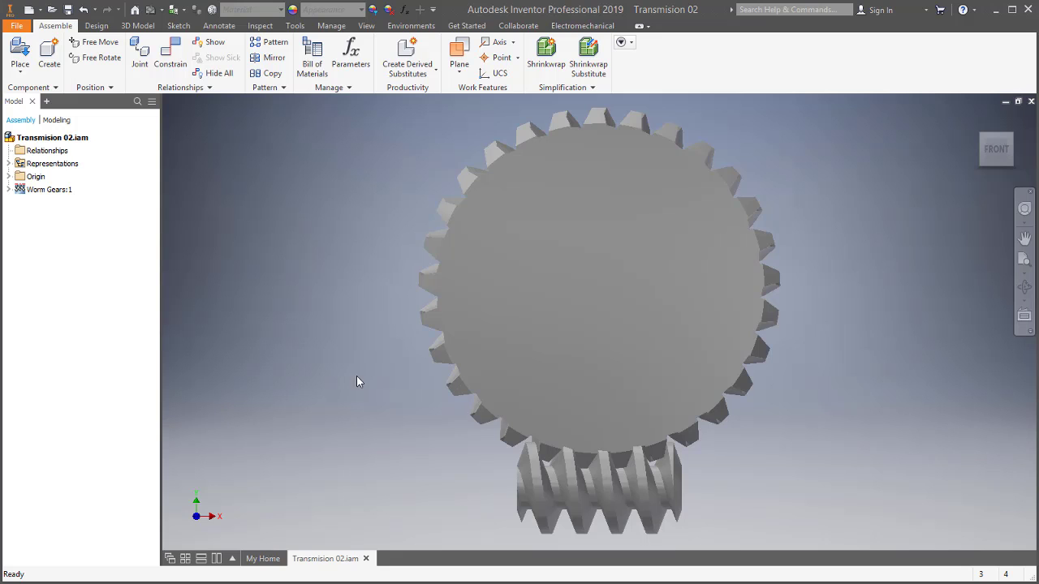
drag(457, 343, 624, 198)
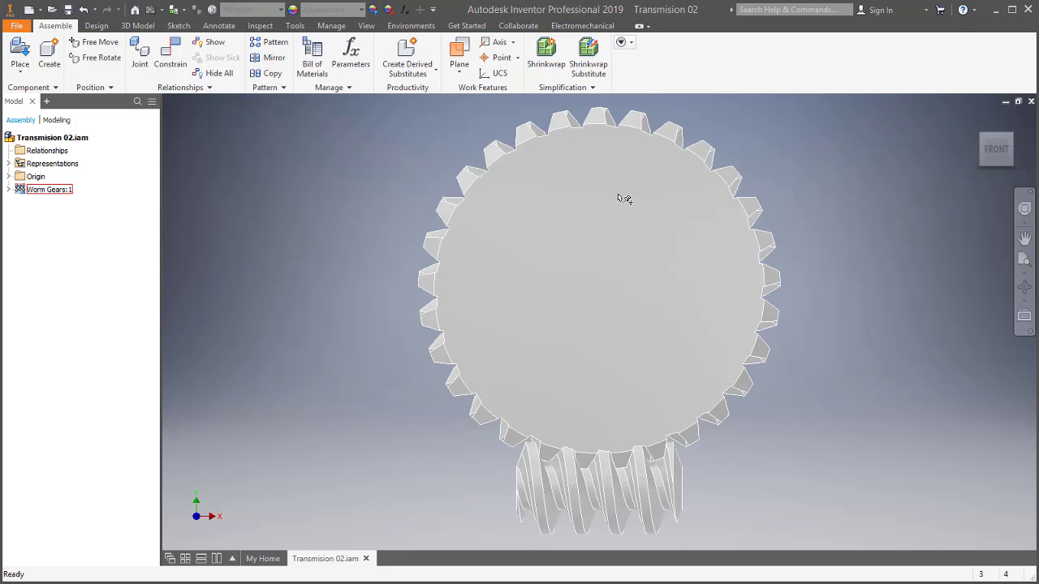
right_click(621, 199)
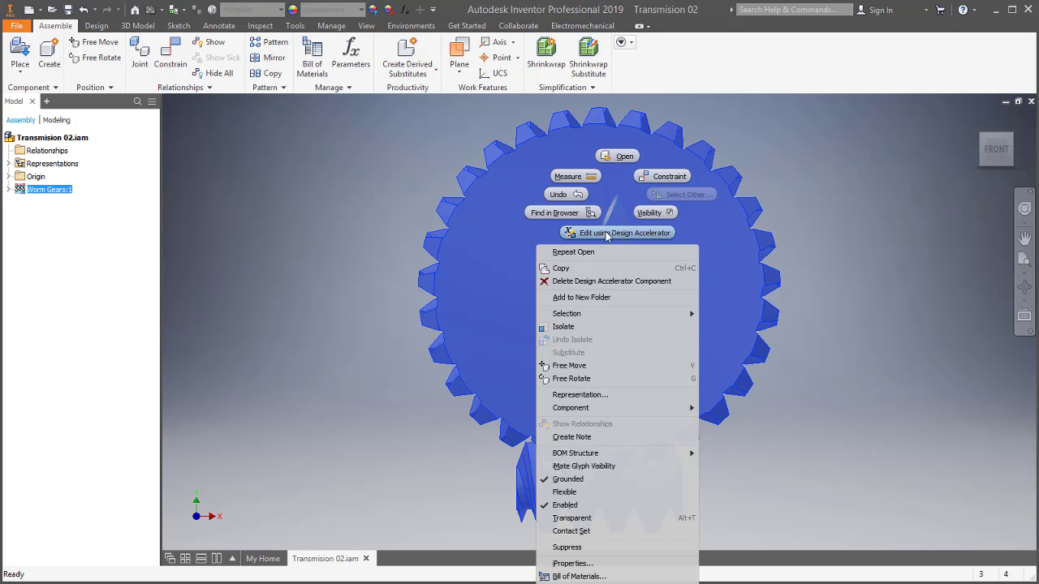
click(624, 158)
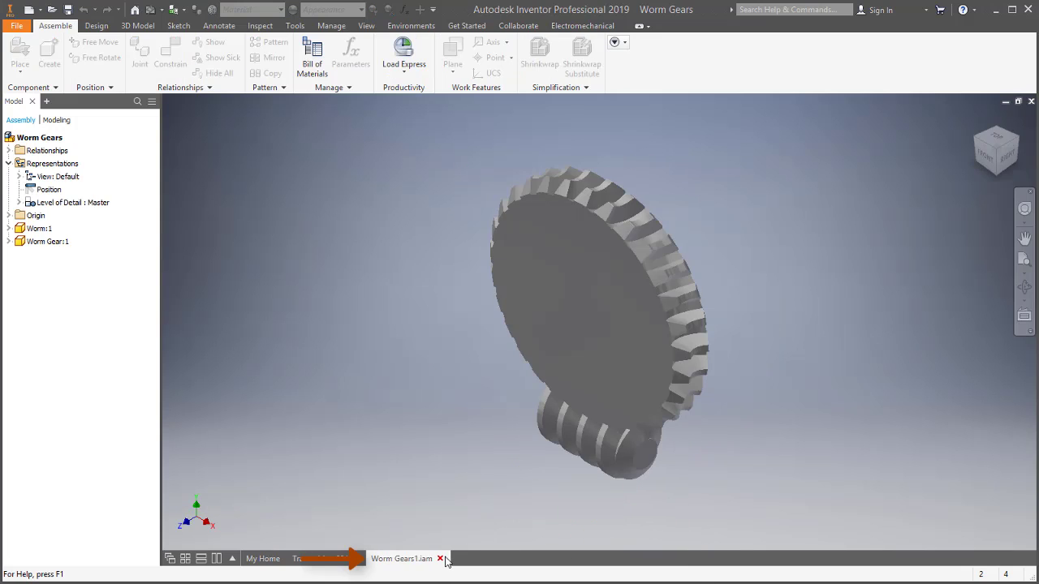
- Open the Worm Gear component as its own part and start a sketch on its flat front face
mouse_move(446, 560)
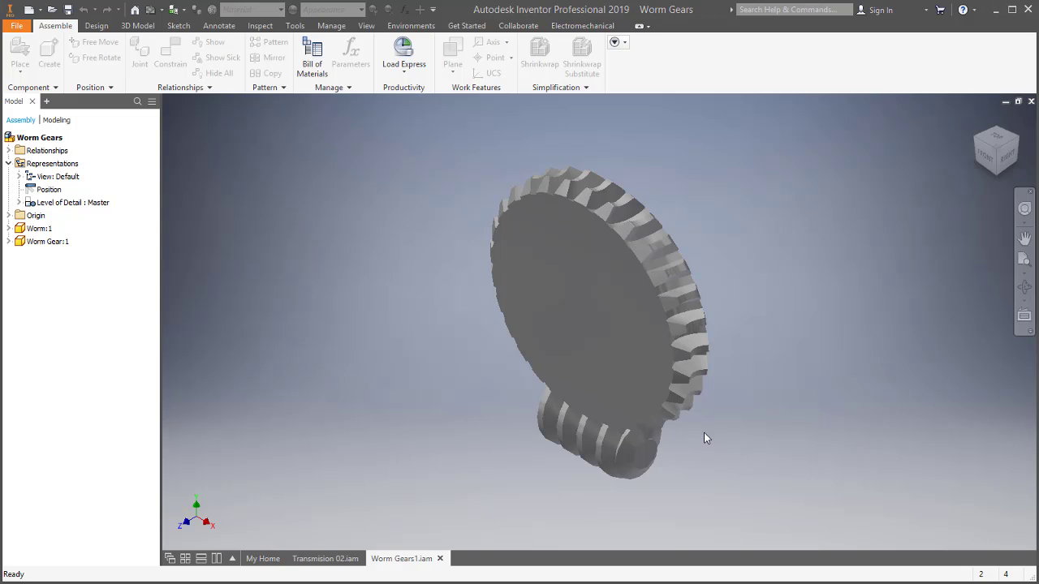
click(693, 407)
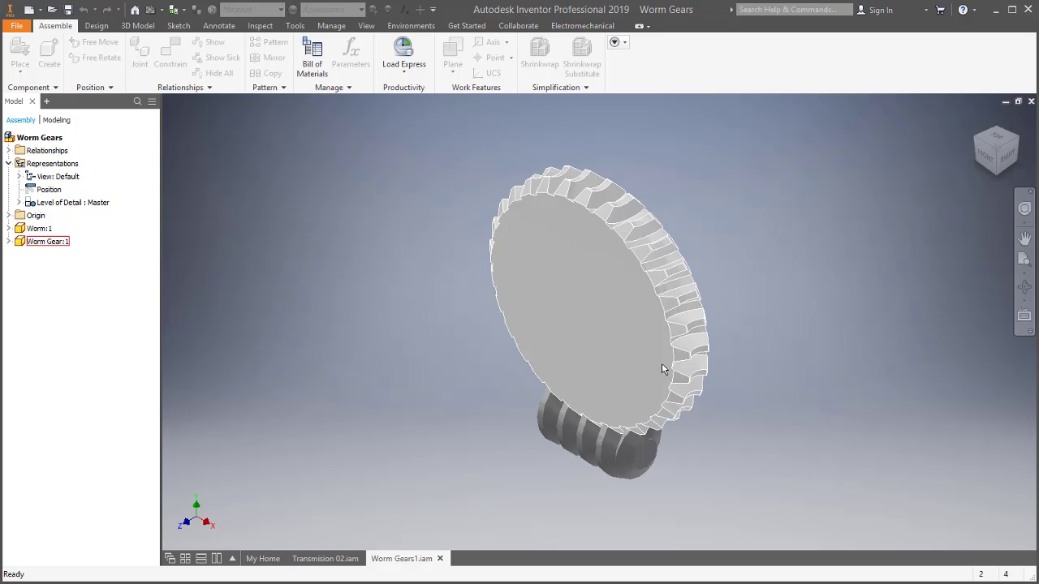
right_click(609, 287)
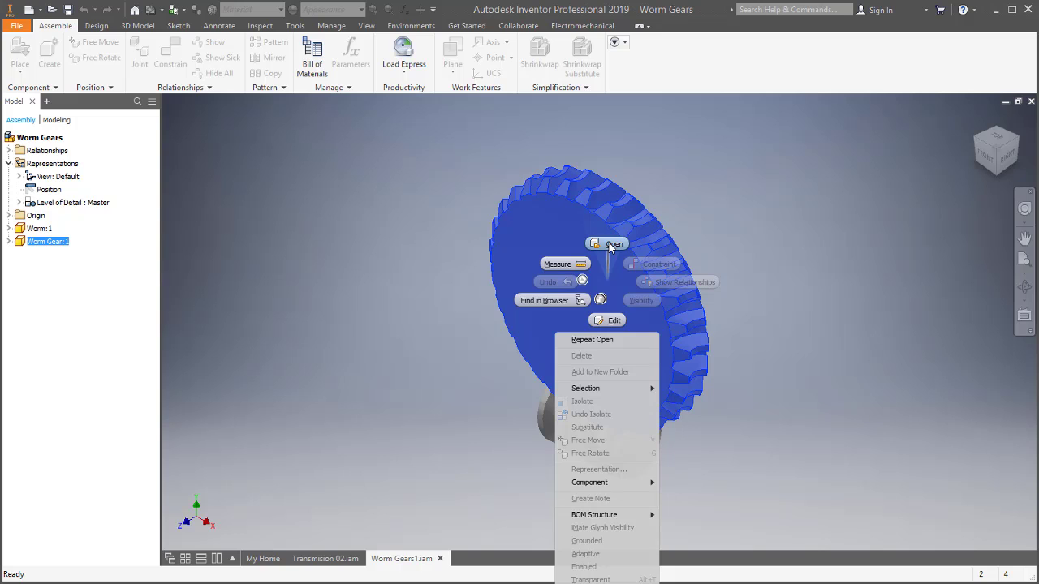
click(611, 244)
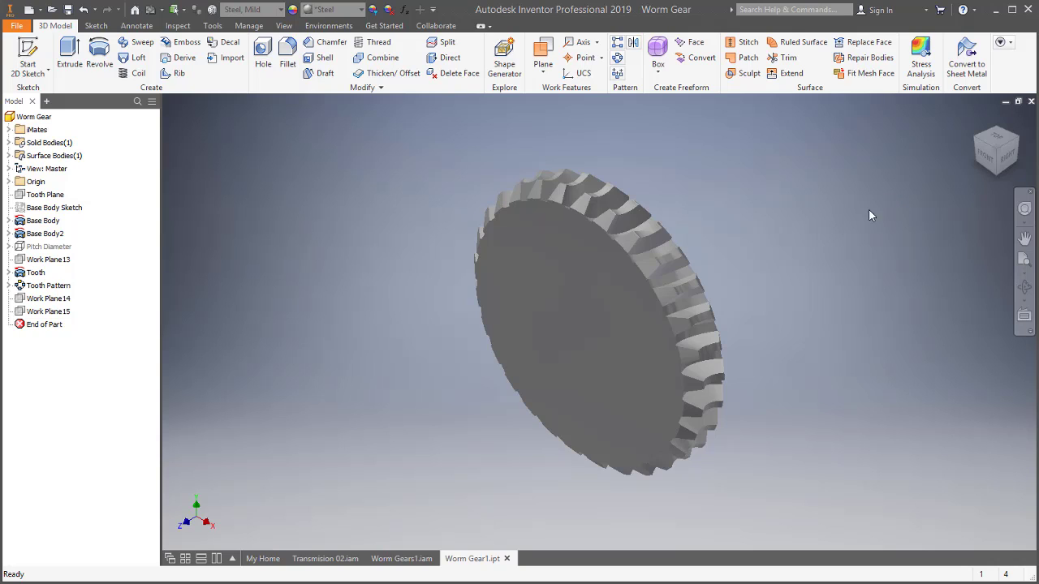
click(583, 339)
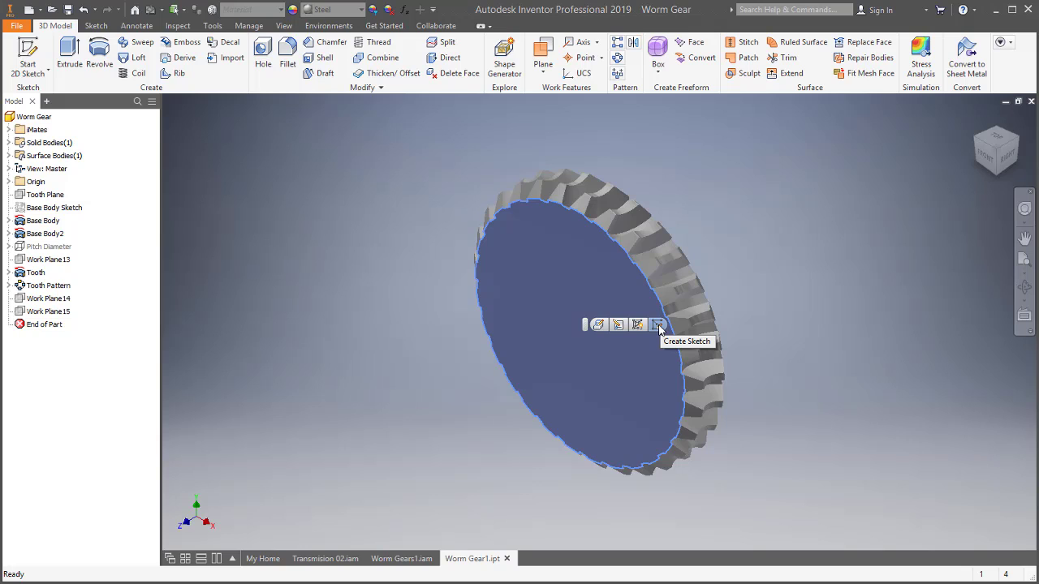
click(658, 325)
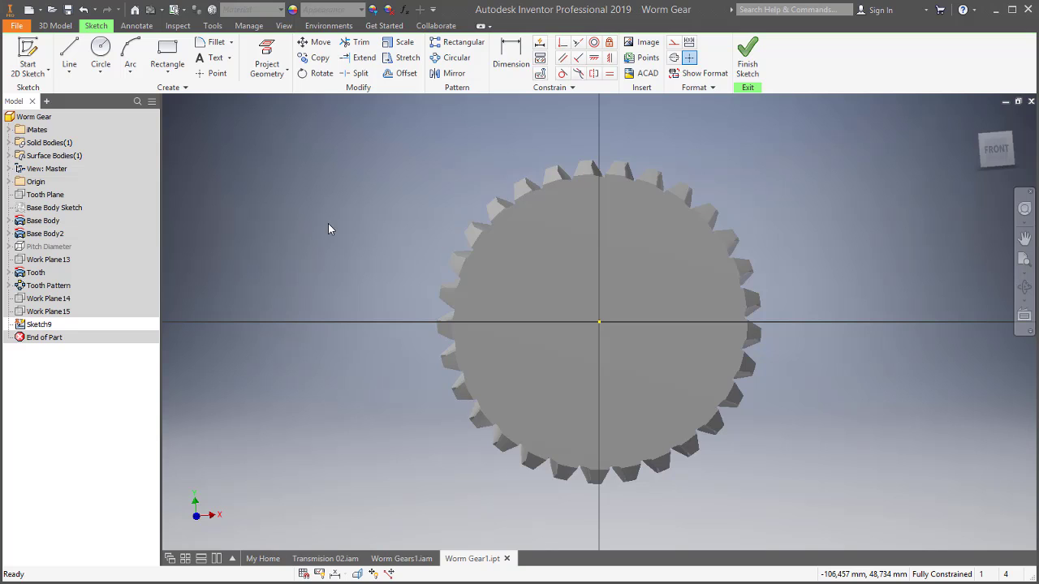
- Open the Eje assembly from Proyecto01 and measure the diameter of the shaft's thick central section
click(52, 11)
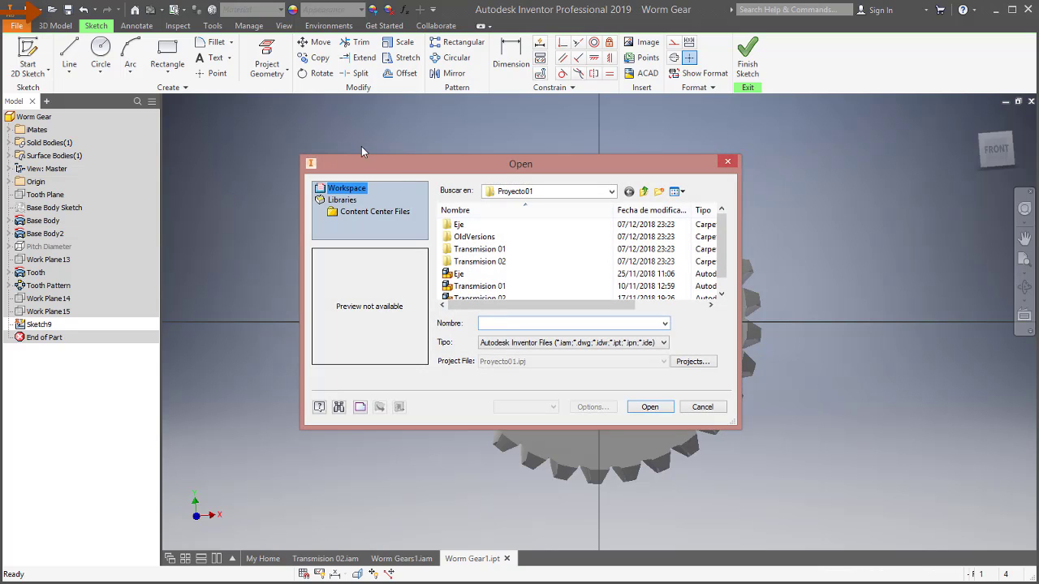
click(485, 275)
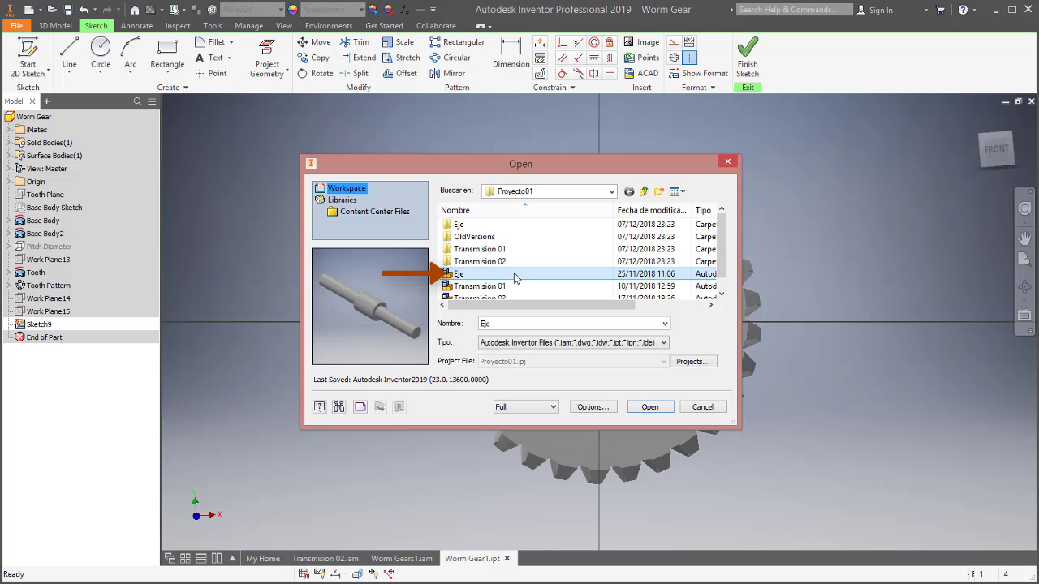
click(659, 409)
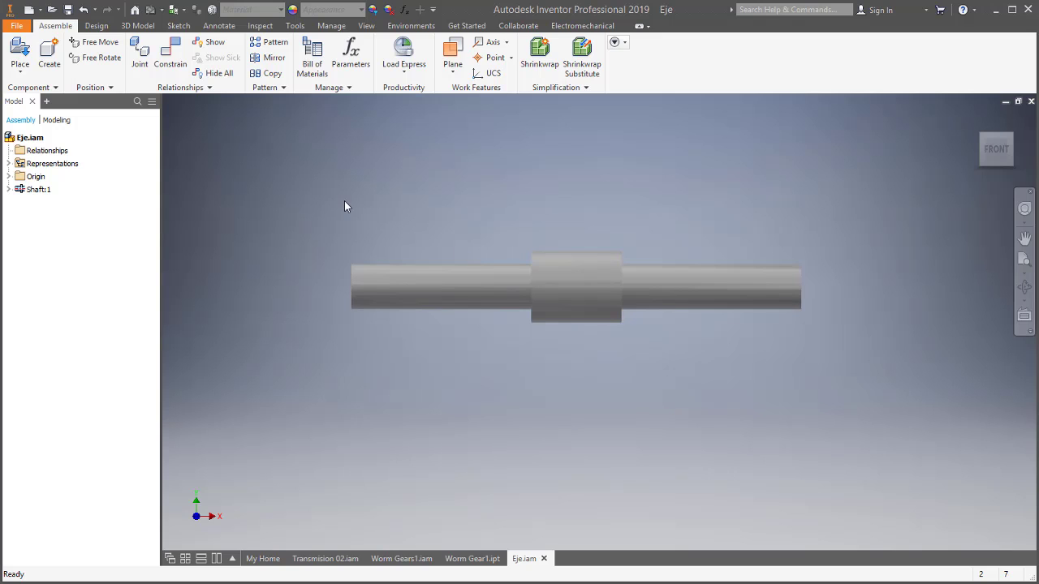
click(297, 26)
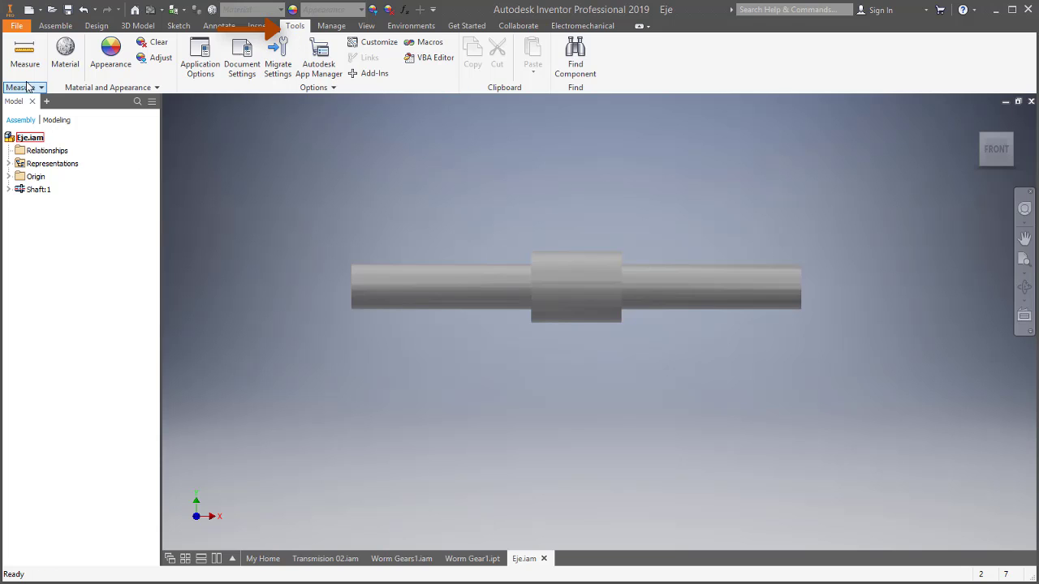
click(31, 60)
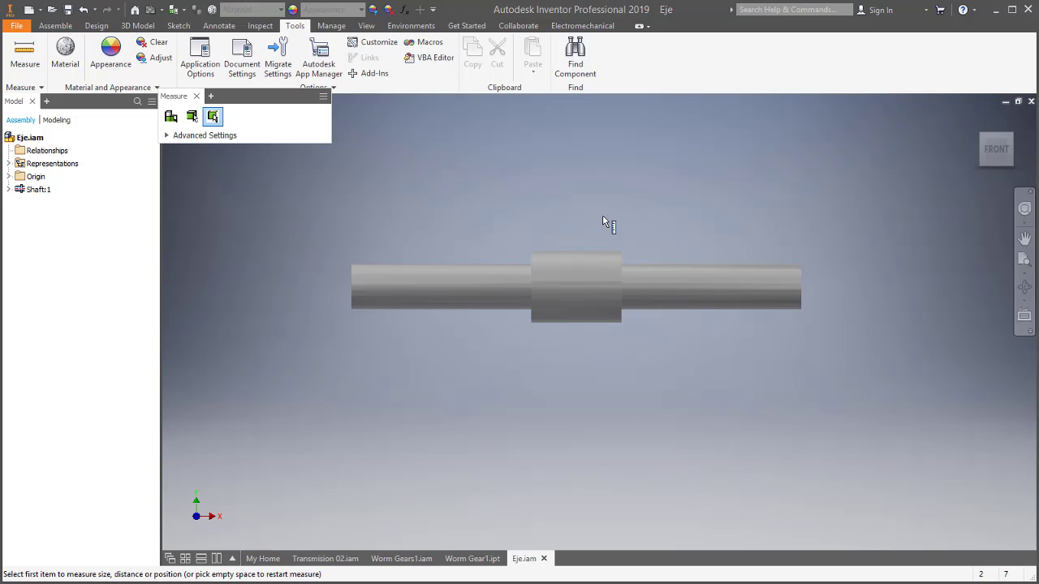
click(590, 256)
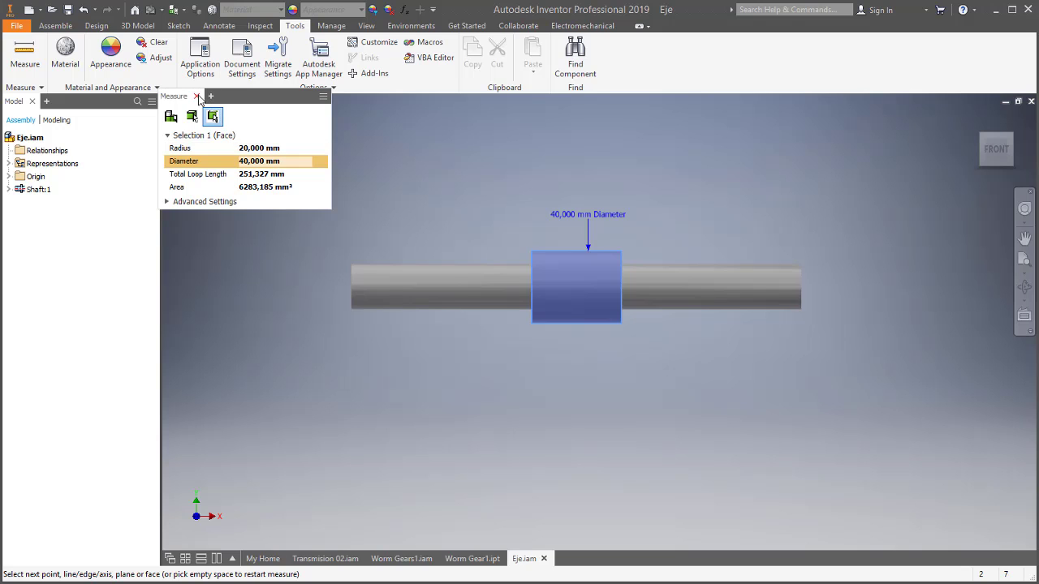
click(197, 96)
- In Worm Gear1.ipt, draw a circle of 40 mm diameter centred on the sketch origin and finish the sketch
click(472, 559)
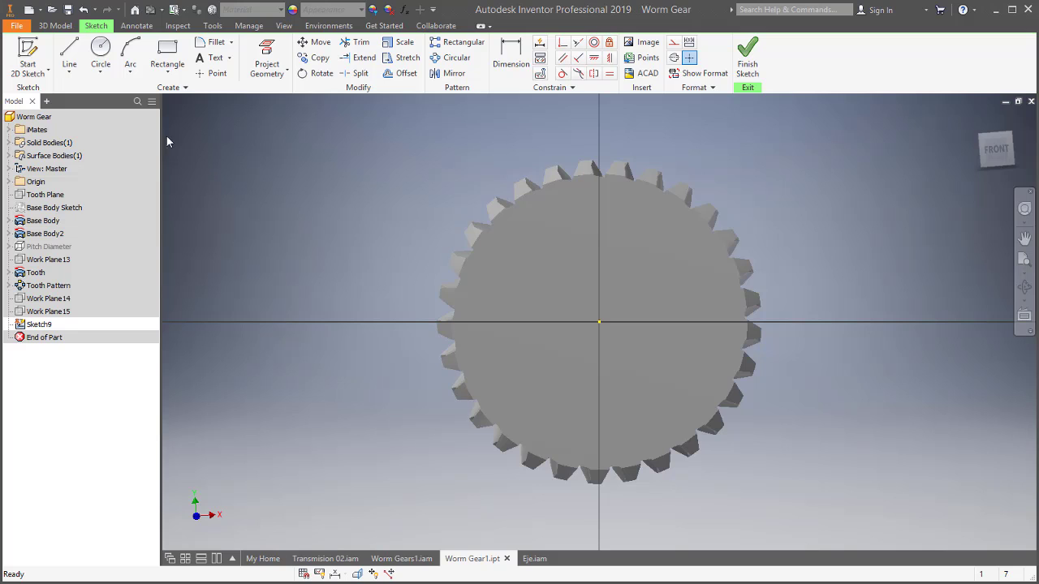
click(101, 51)
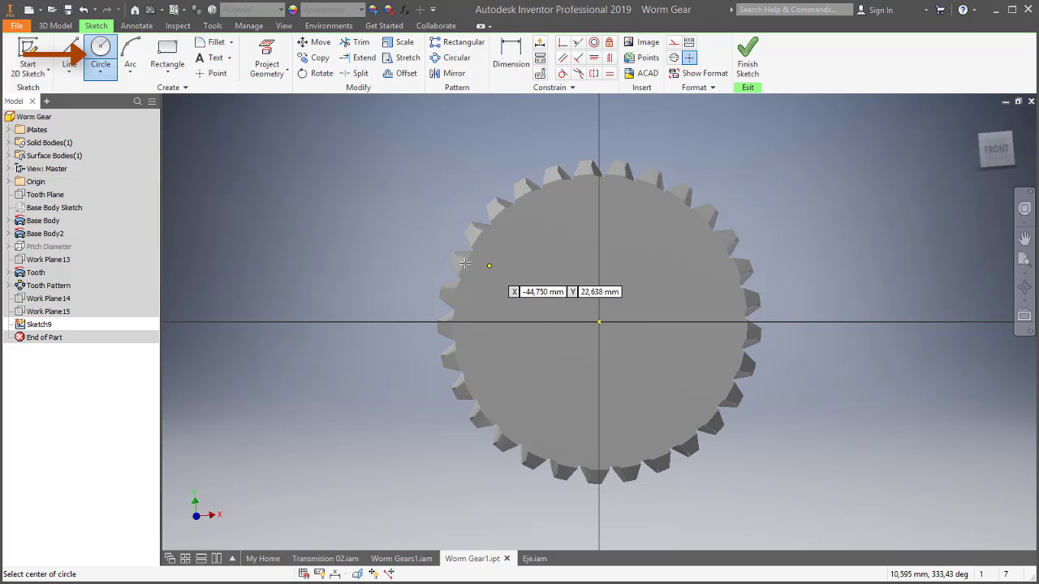
click(598, 322)
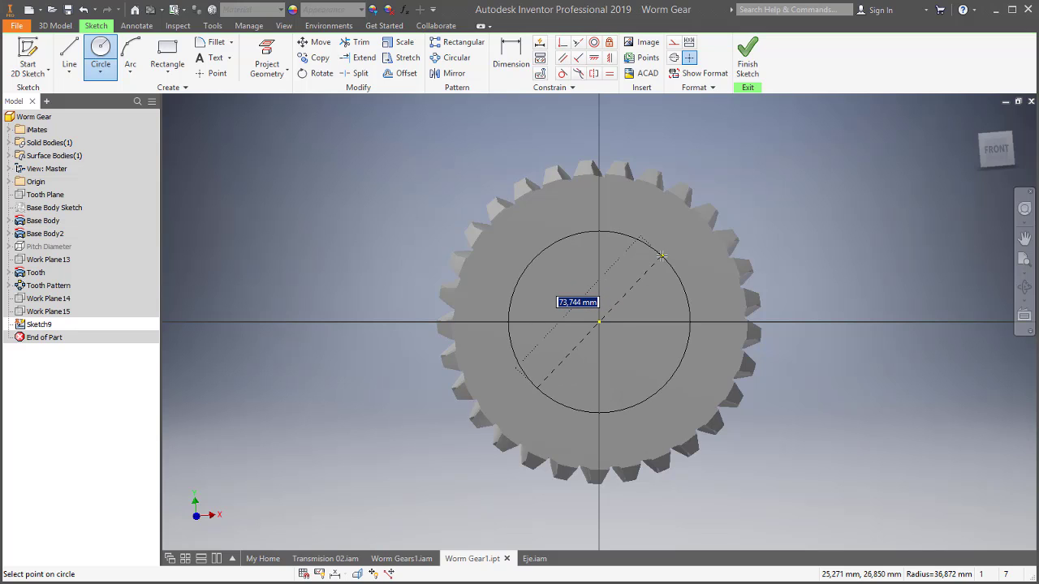
text(40)
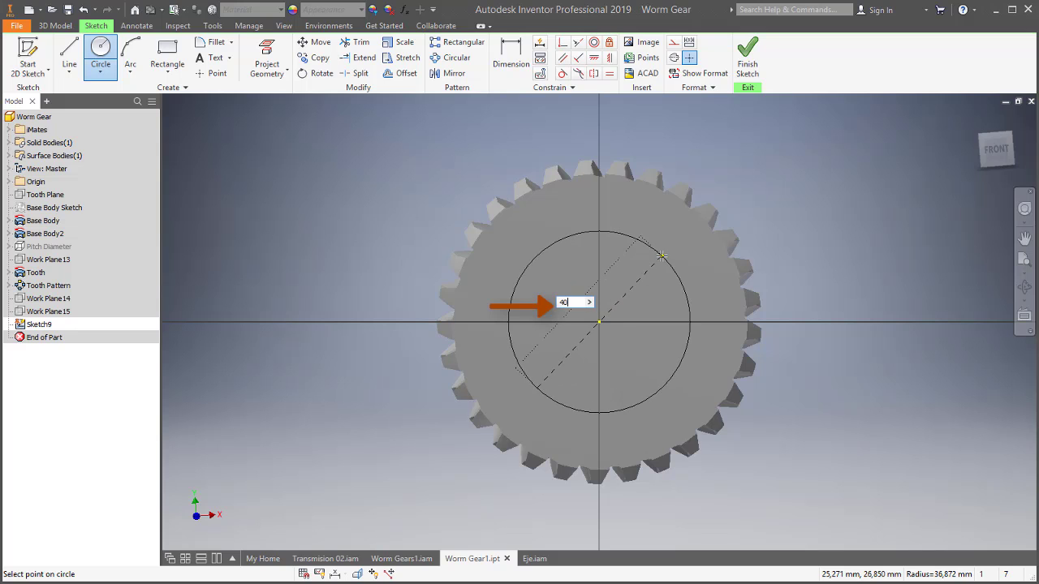
key(Return)
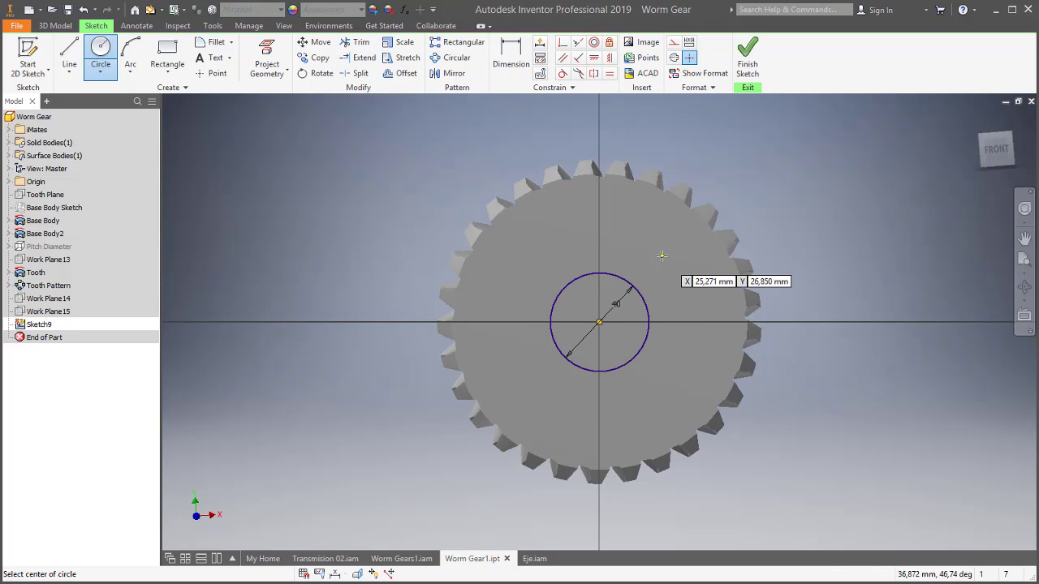
click(747, 65)
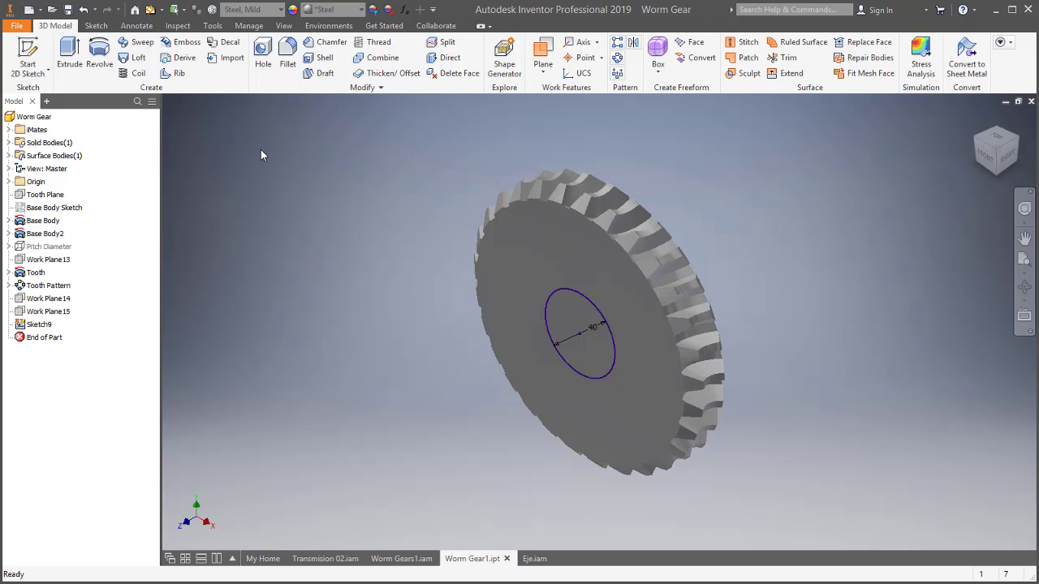
- Extrude the circle as a cut with extents All to make a bore through the worm gear
click(69, 57)
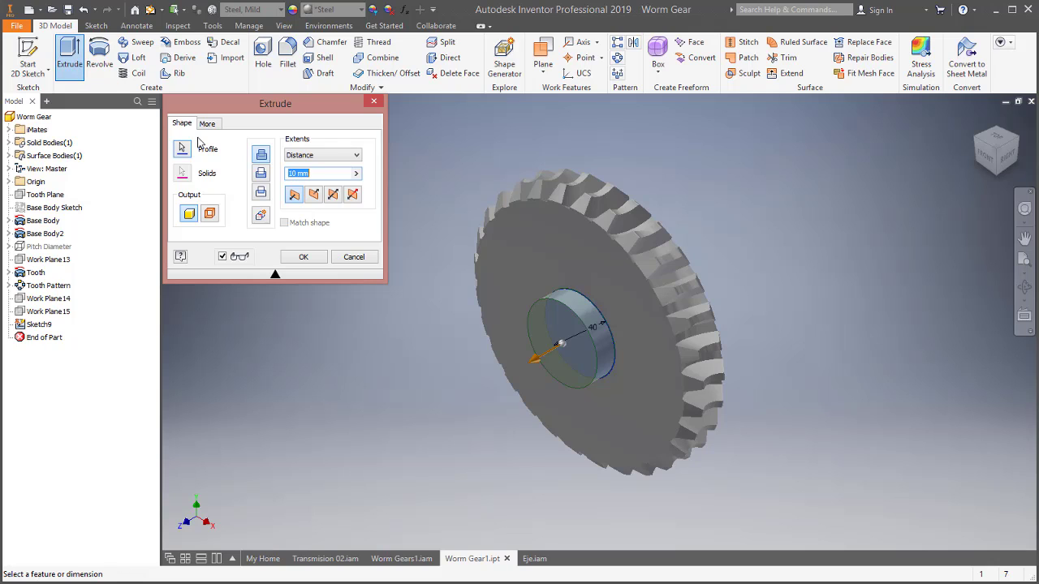
click(261, 176)
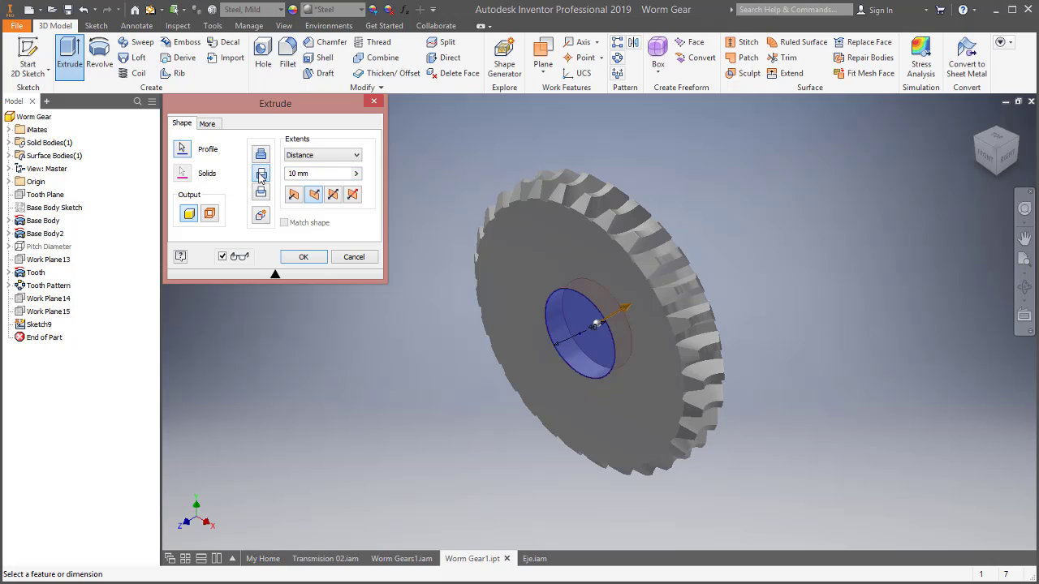
click(347, 156)
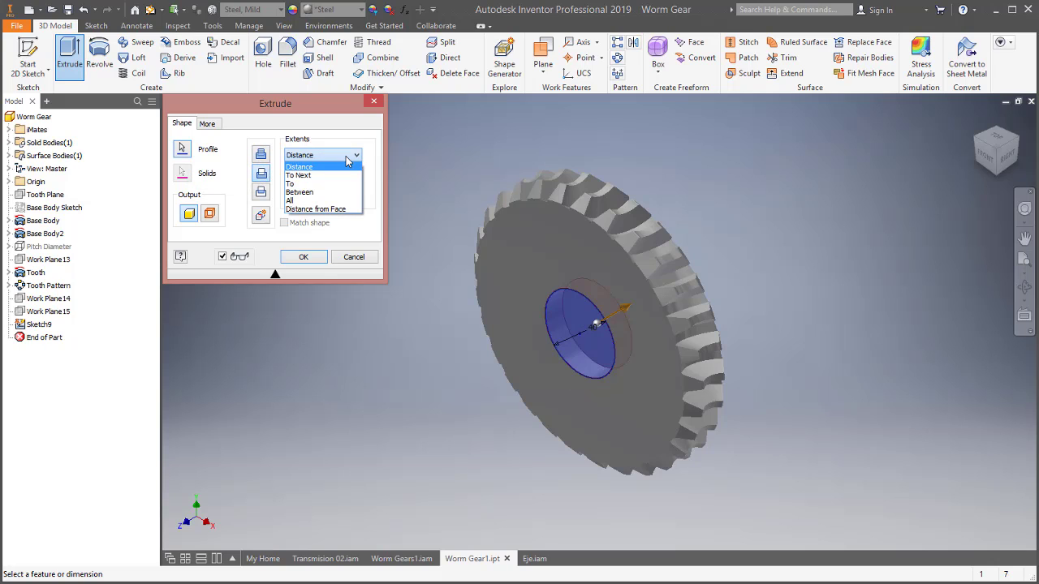
click(346, 200)
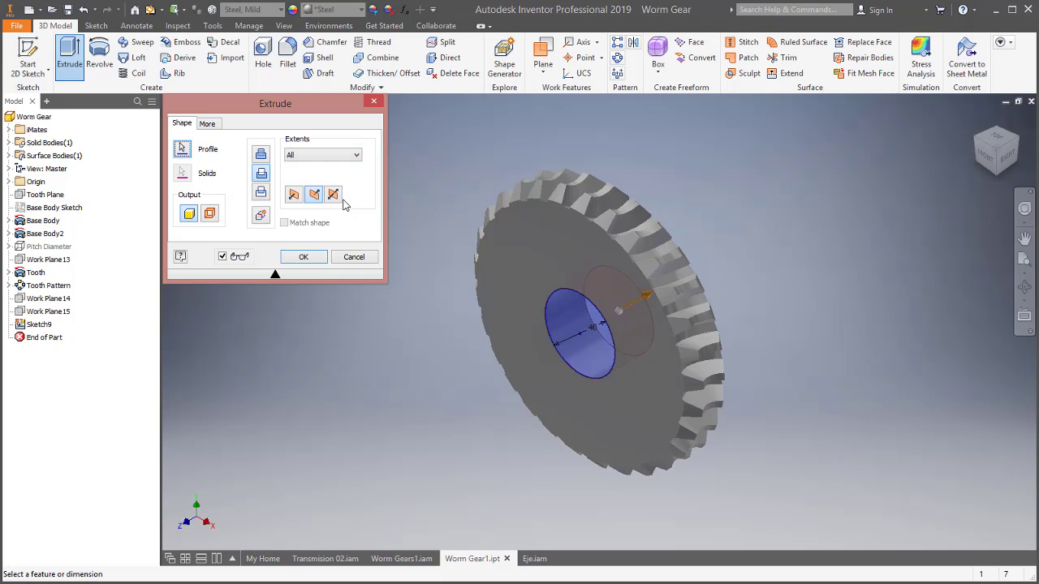
click(315, 259)
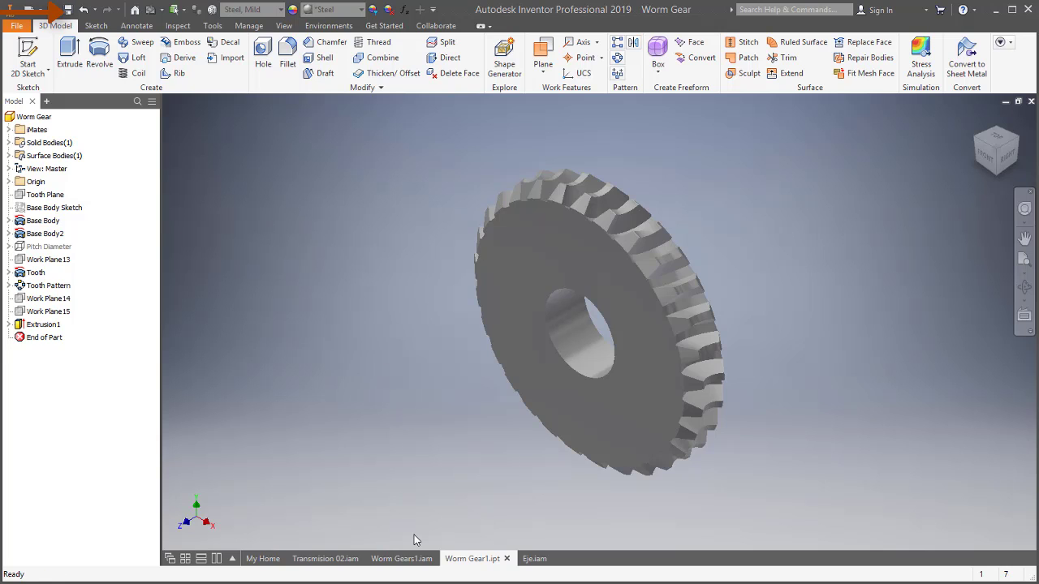
- Return to Transmision 02.iam and load the Eje assembly from Proyecto01 as a component for placement
click(339, 560)
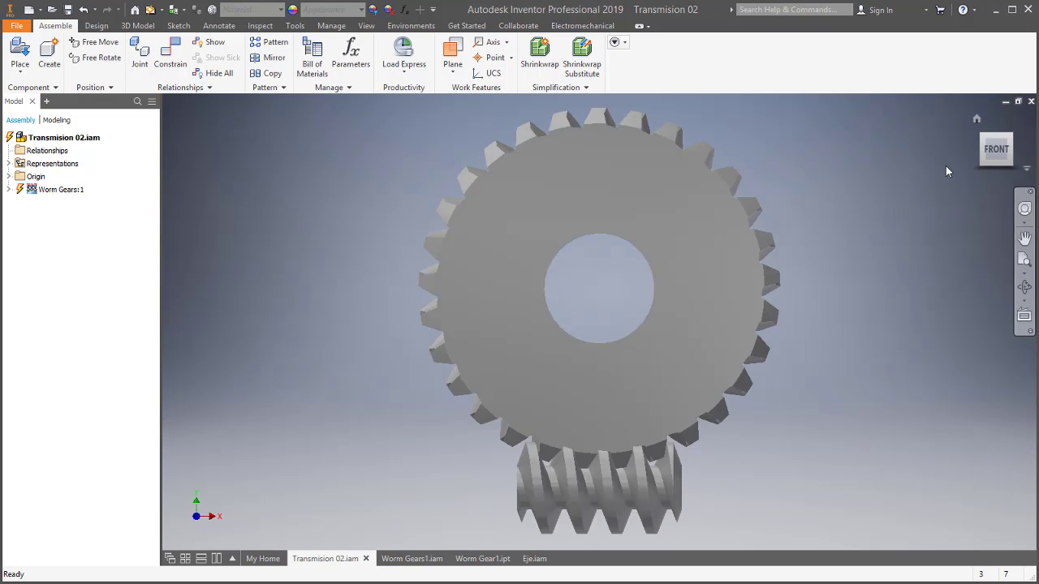
click(22, 56)
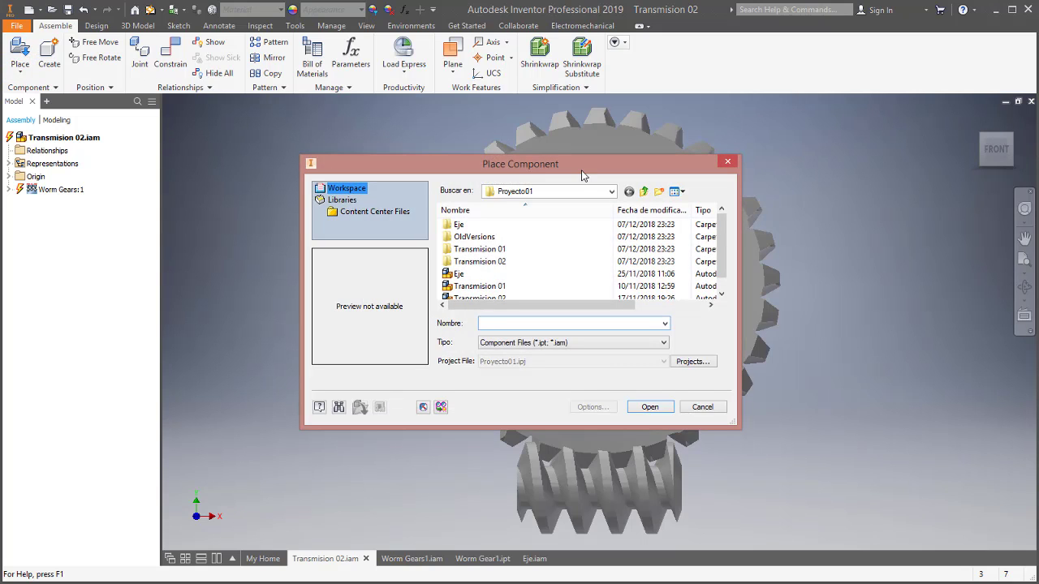
click(568, 274)
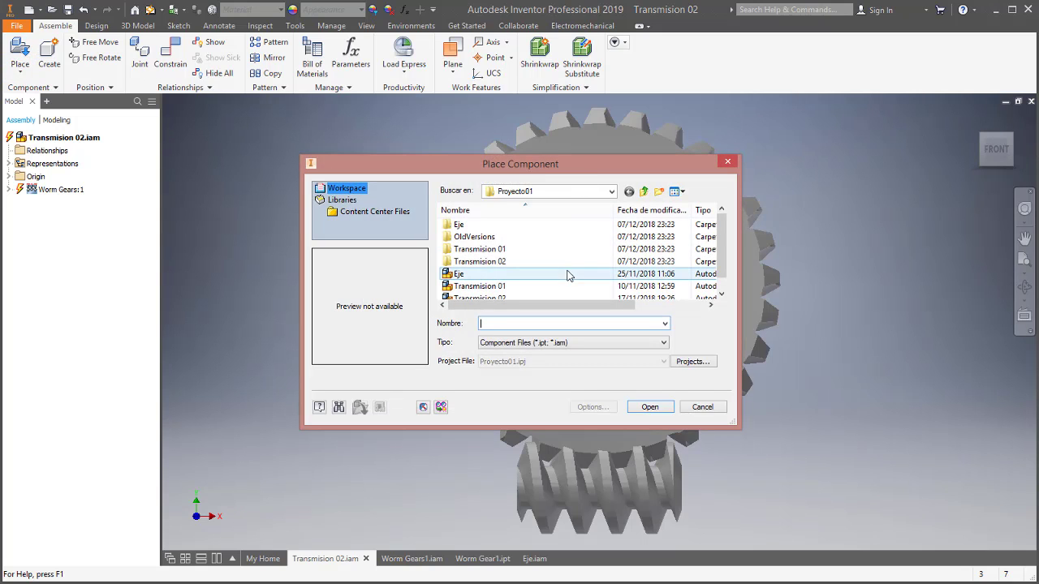
click(650, 406)
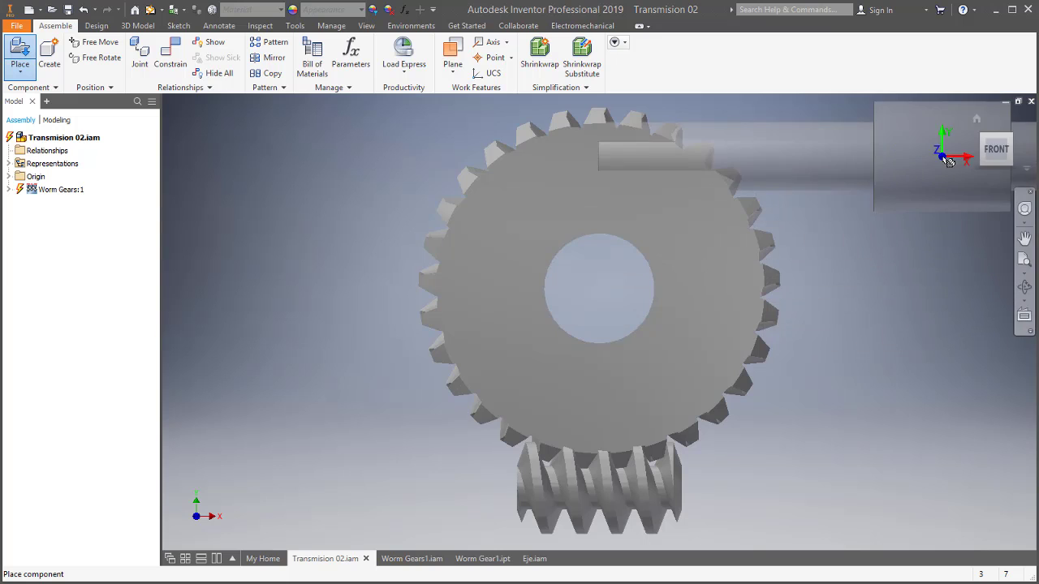
- Rotate the Eje component 90° about Y and place one instance upright beside the worm gear
click(976, 121)
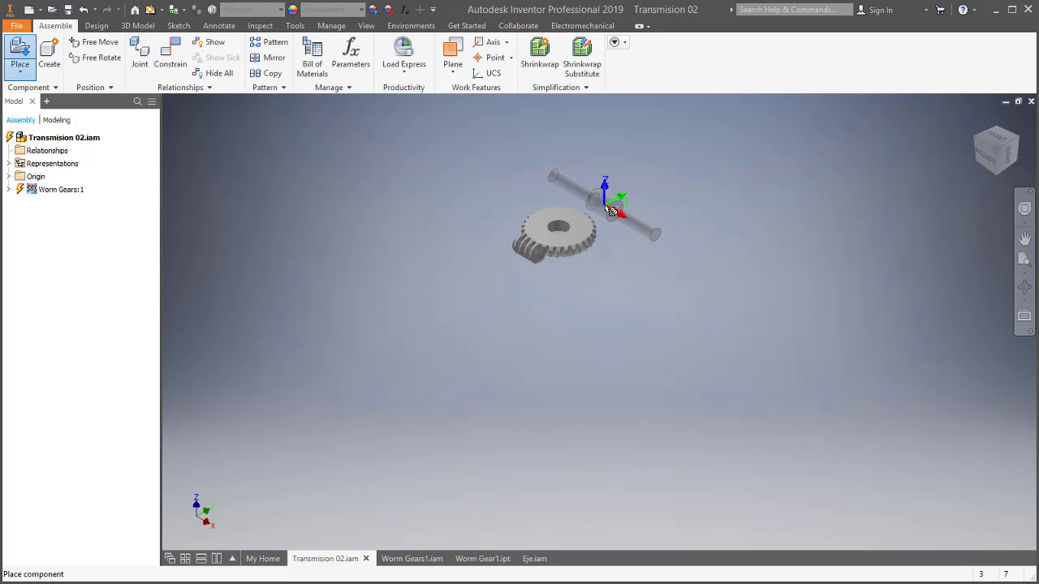
scroll(611, 212, down, 5)
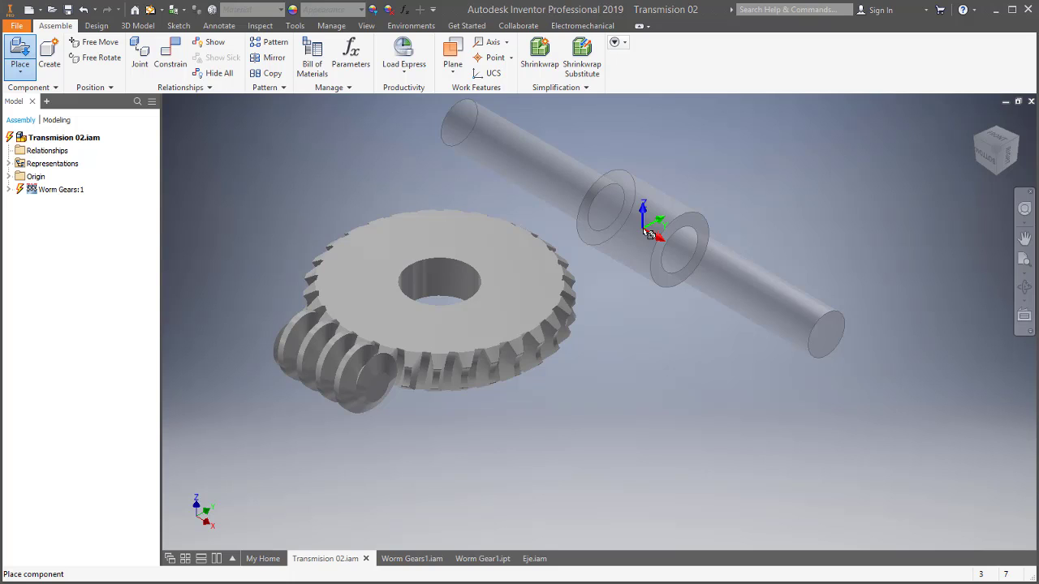
right_click(647, 234)
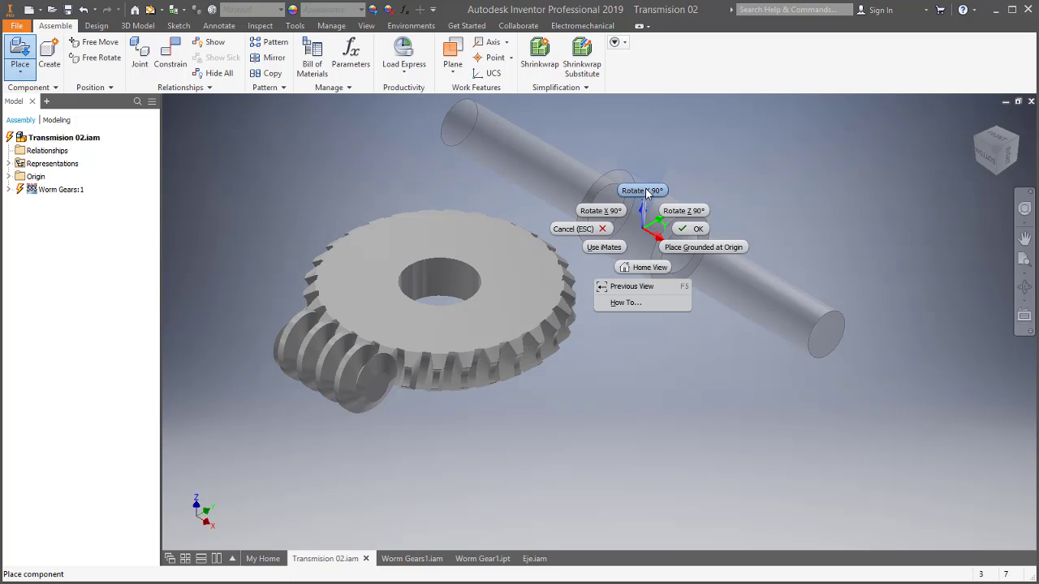
click(647, 192)
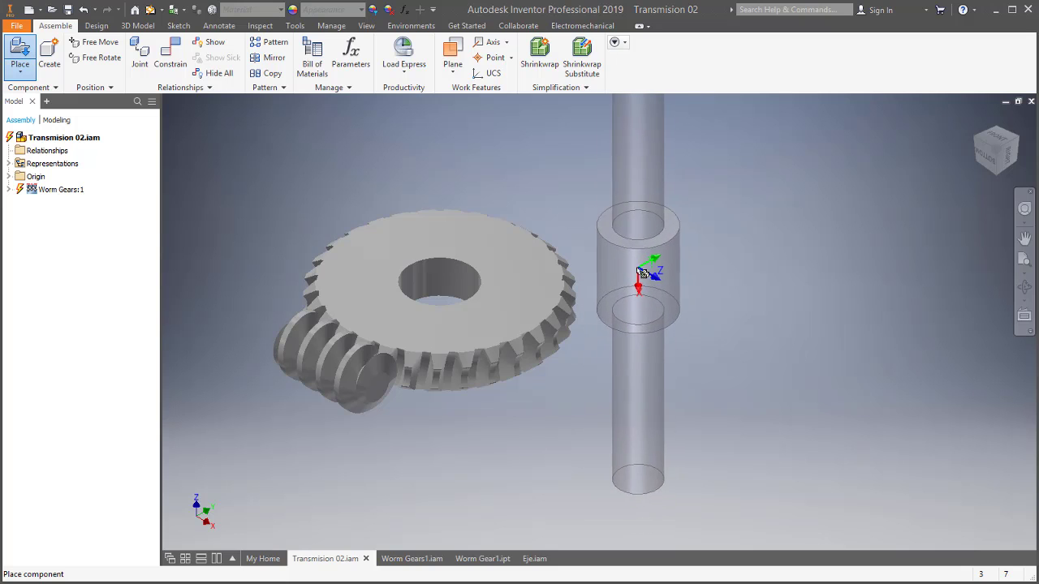
click(638, 277)
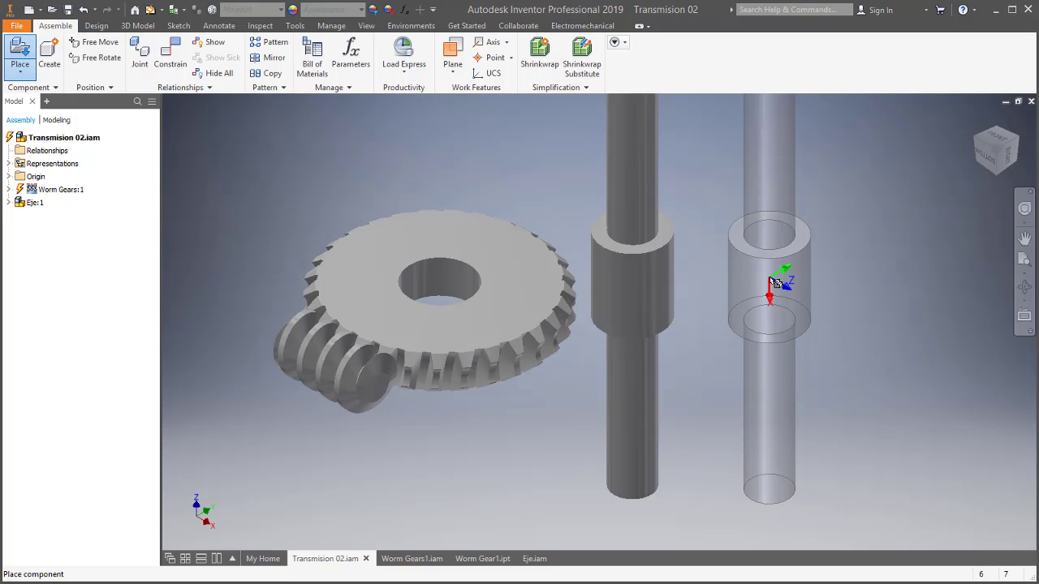
key(Escape)
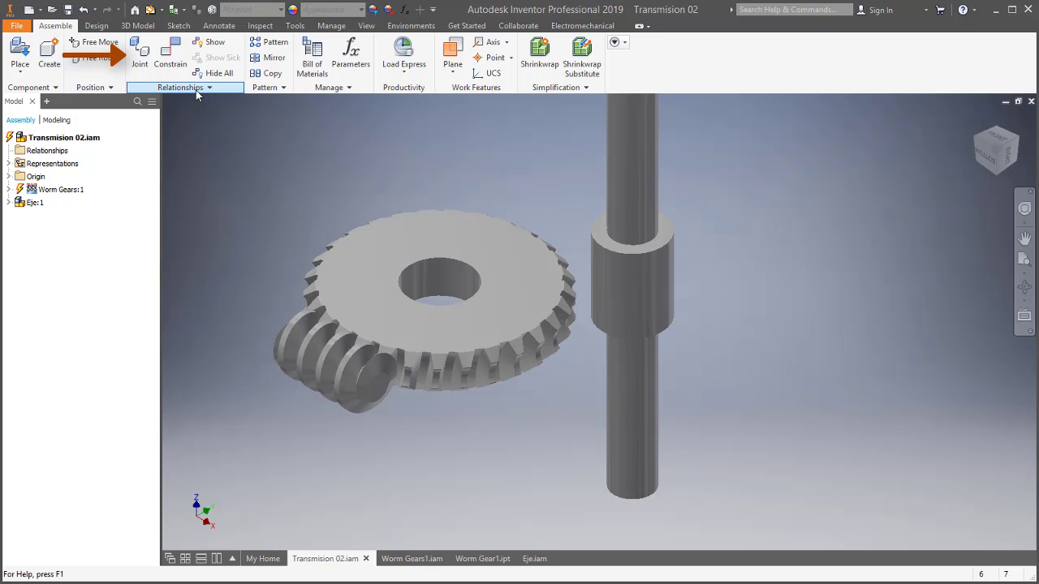
- Join the midpoint of the shaft's thick section to the centre of the worm gear bore with an Automatic joint, and slide the shaft to test it
click(142, 62)
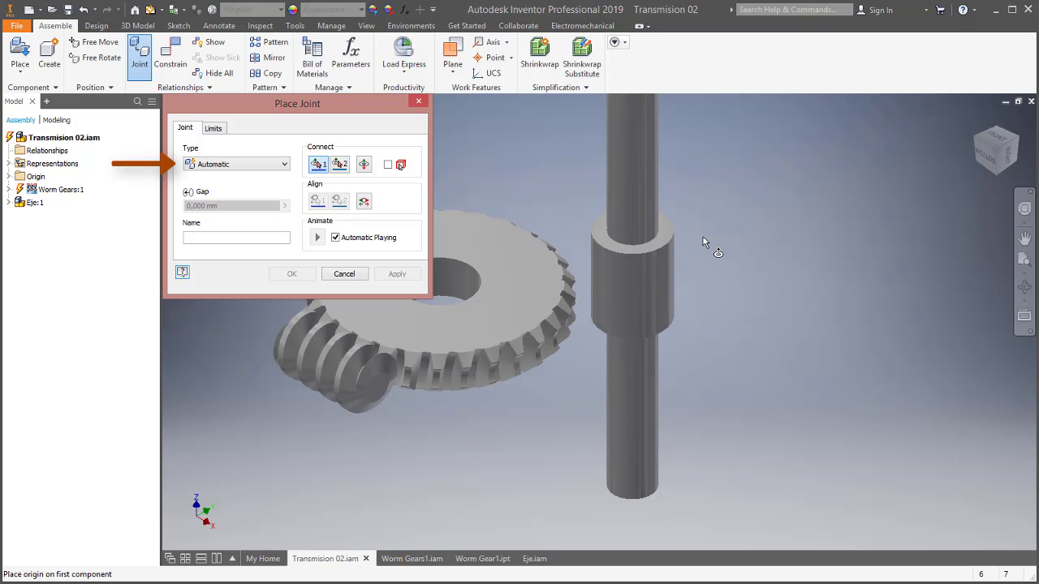
click(285, 166)
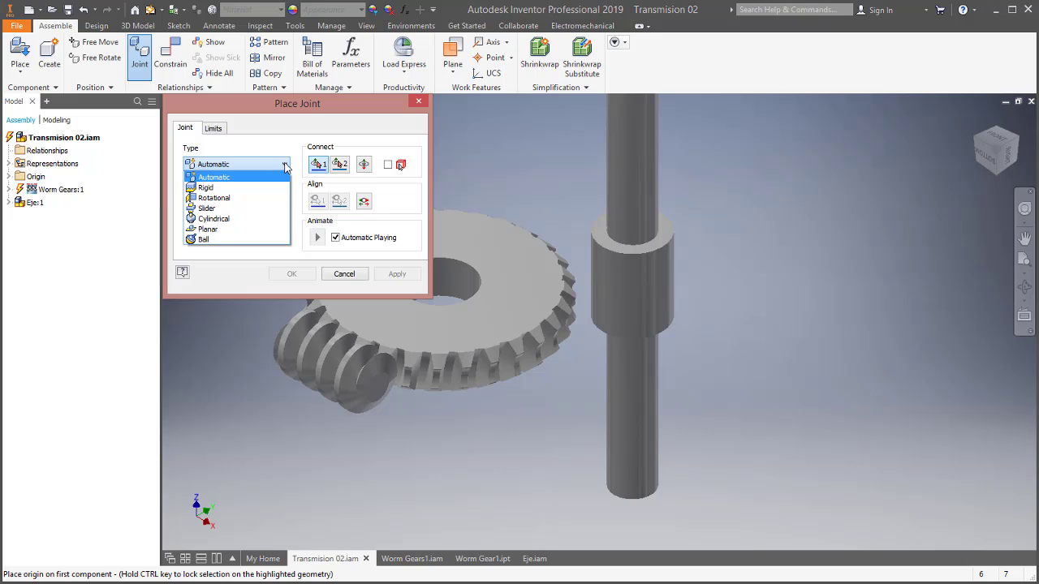
click(285, 165)
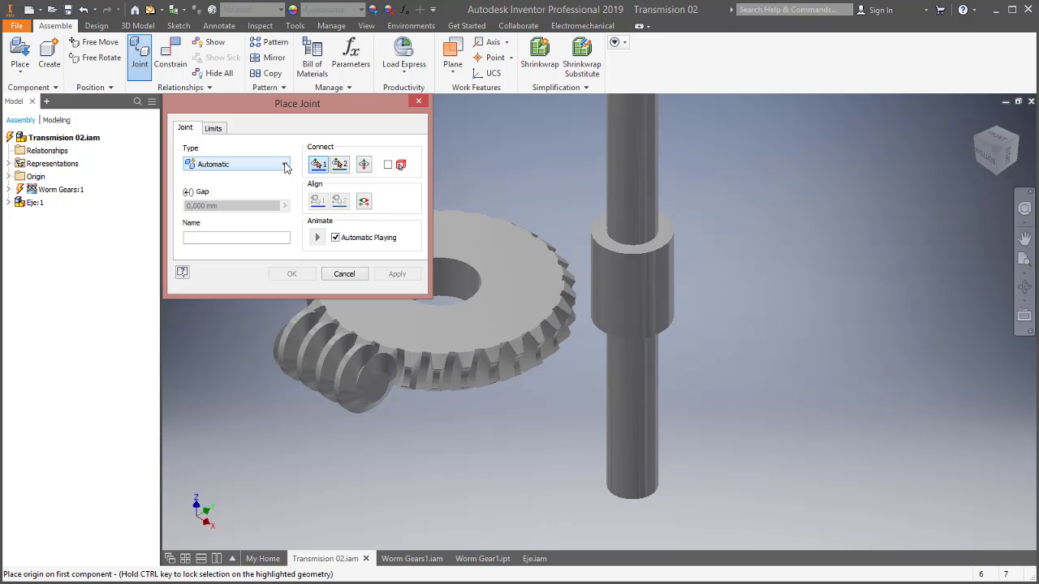
click(1024, 238)
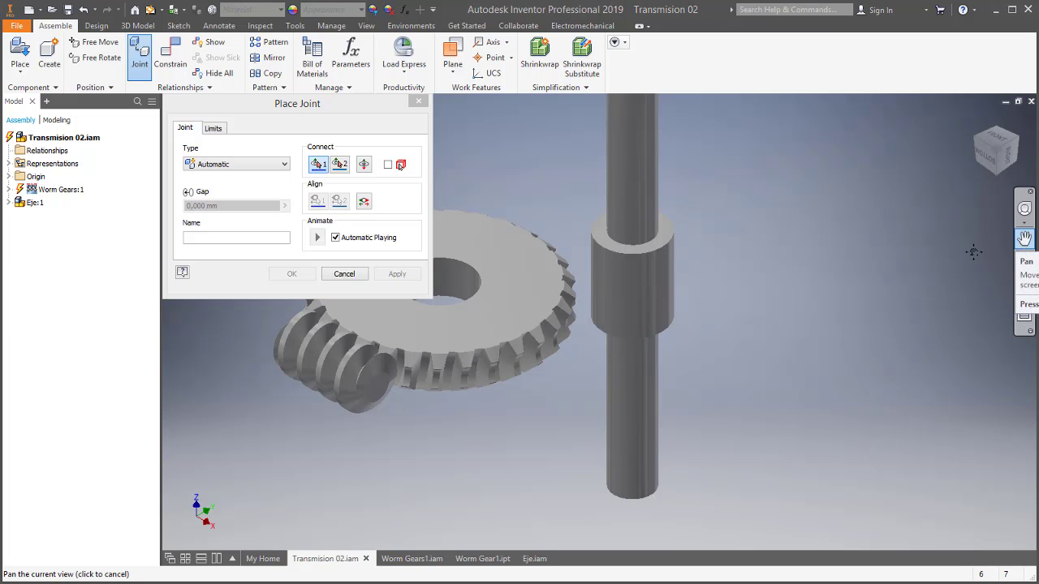
drag(533, 292, 587, 294)
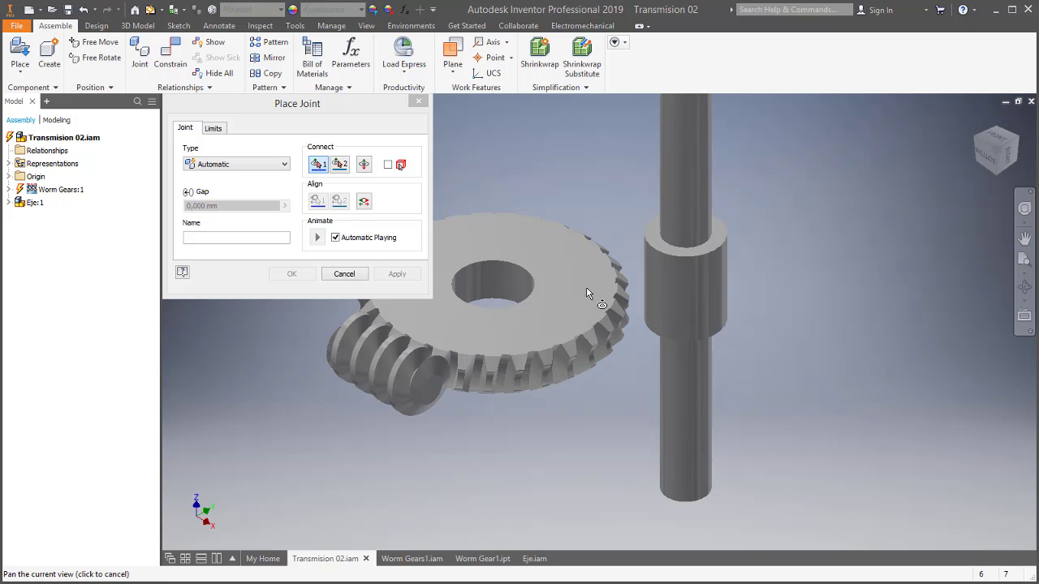
key(Escape)
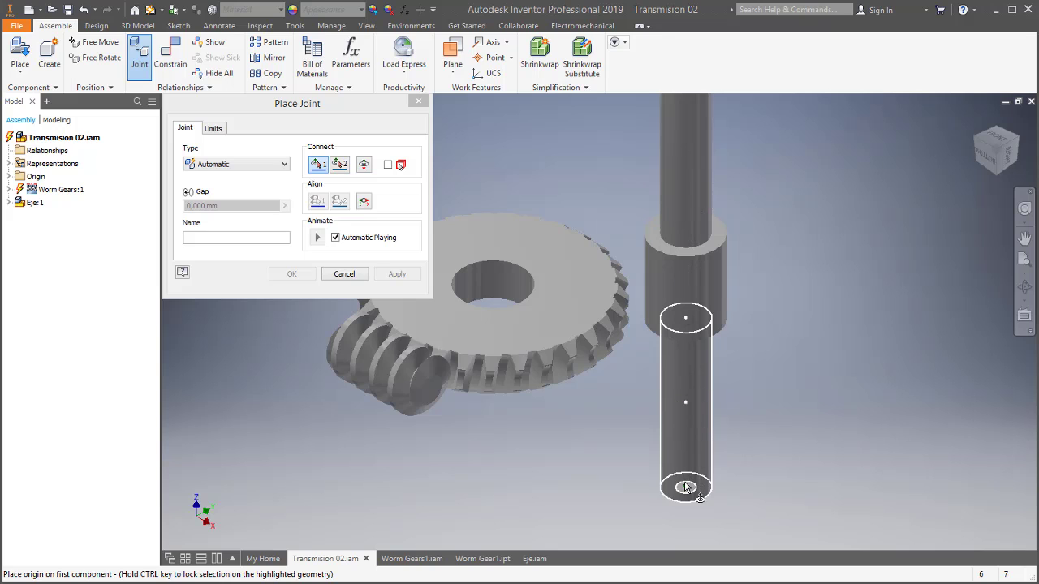
click(689, 279)
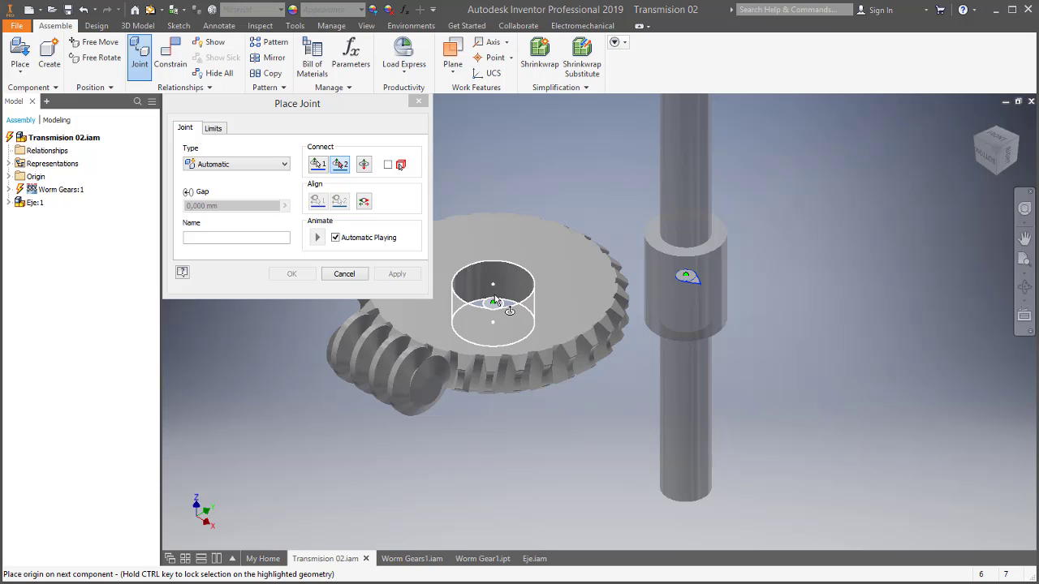
click(495, 300)
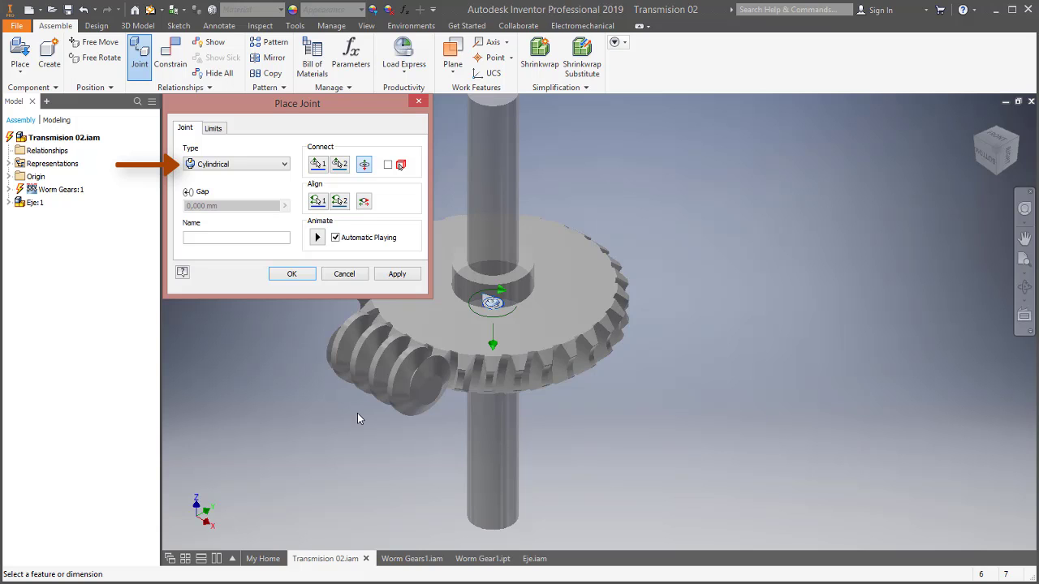
click(292, 274)
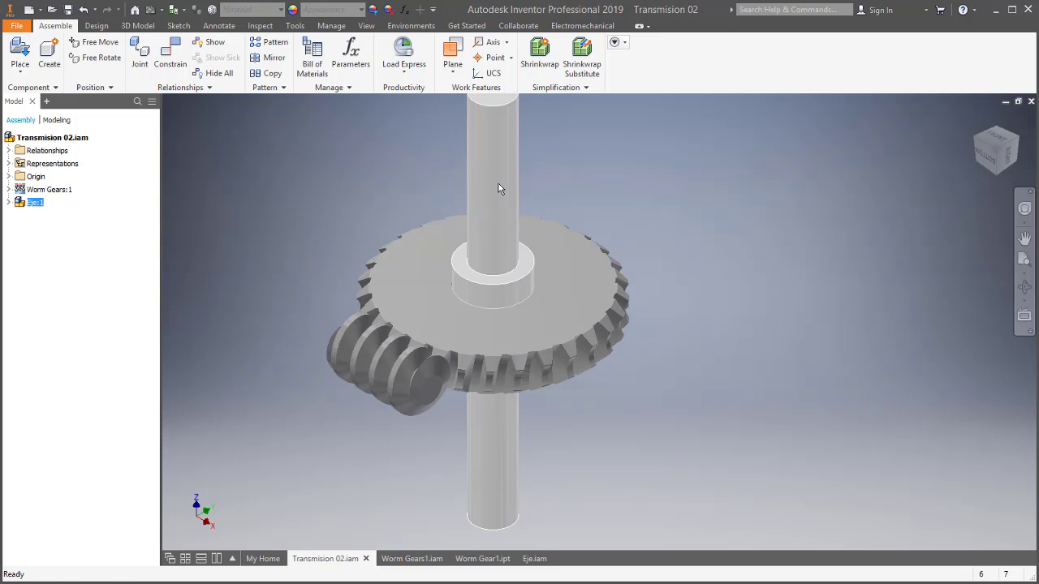
drag(496, 188, 476, 153)
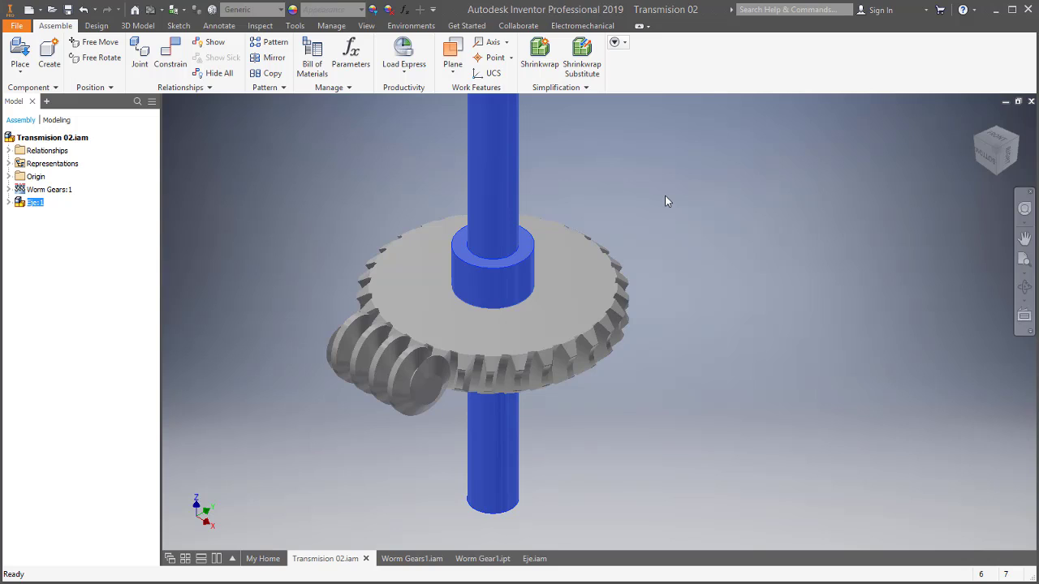
click(665, 202)
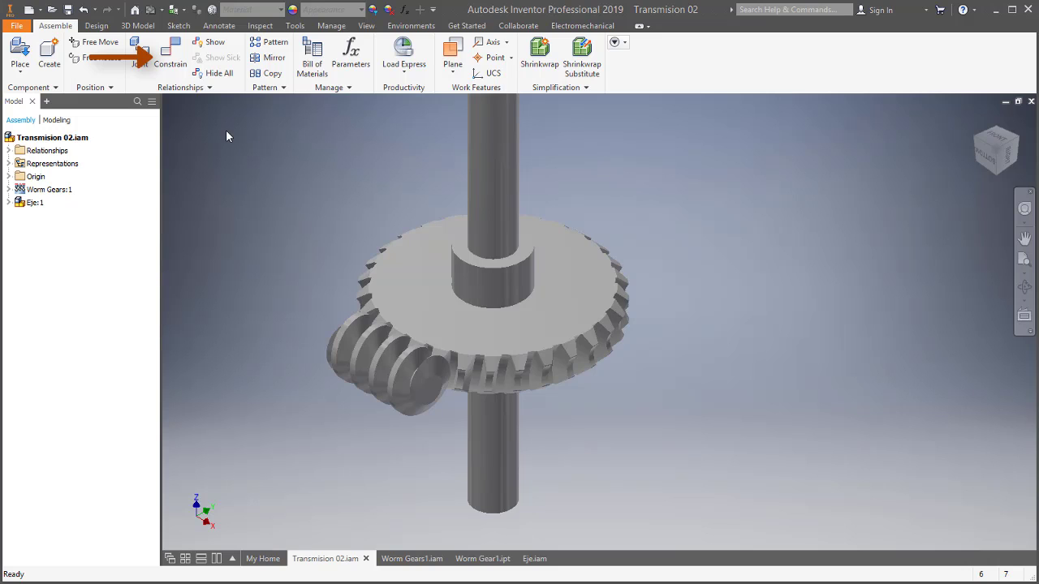
- Constrain the upper shoulder face of the shaft's thick section flush with the worm gear's flat face, using an offset of -40 mm
click(178, 70)
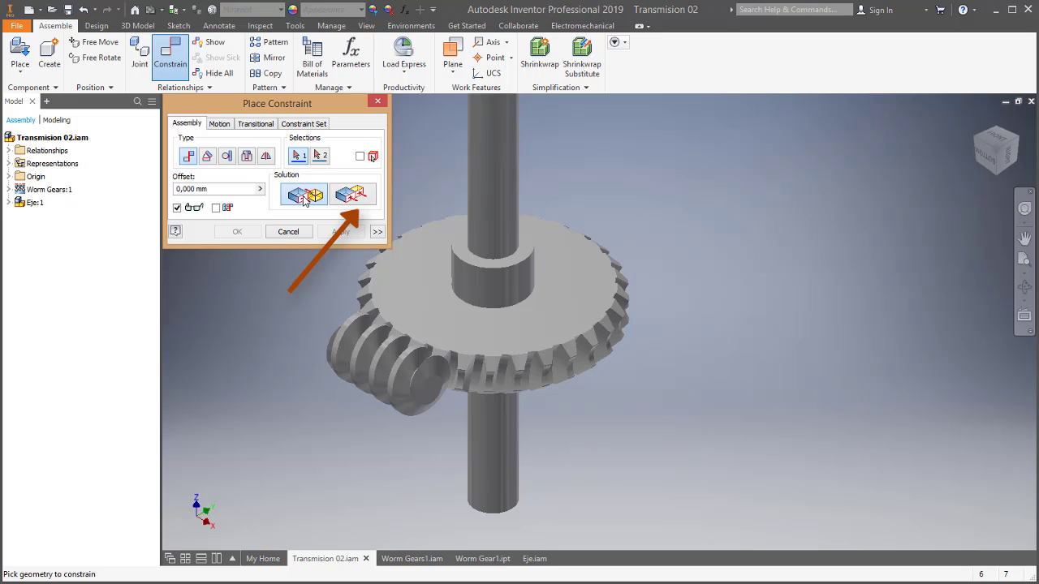
click(366, 203)
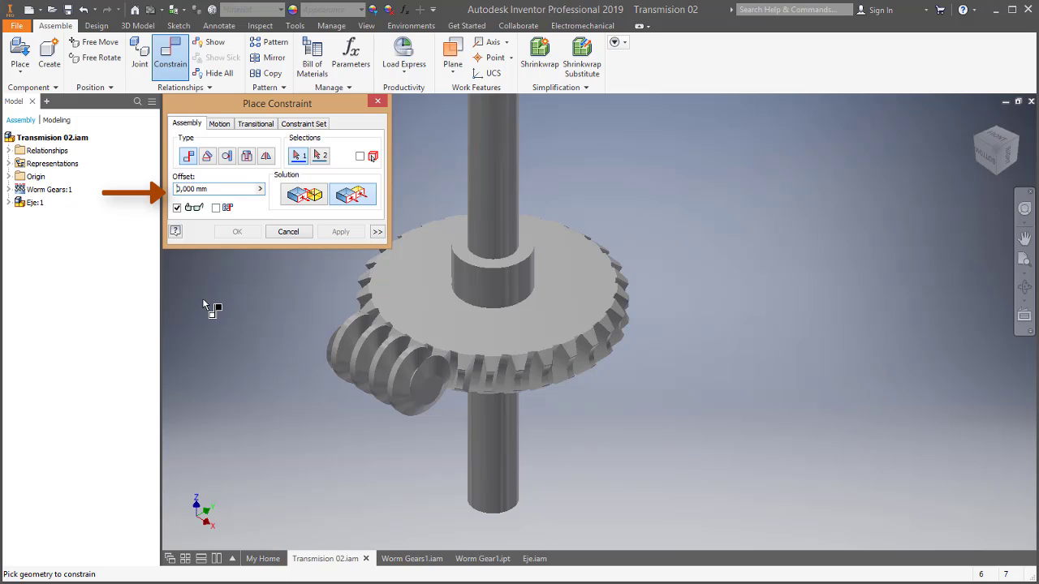
text(-40)
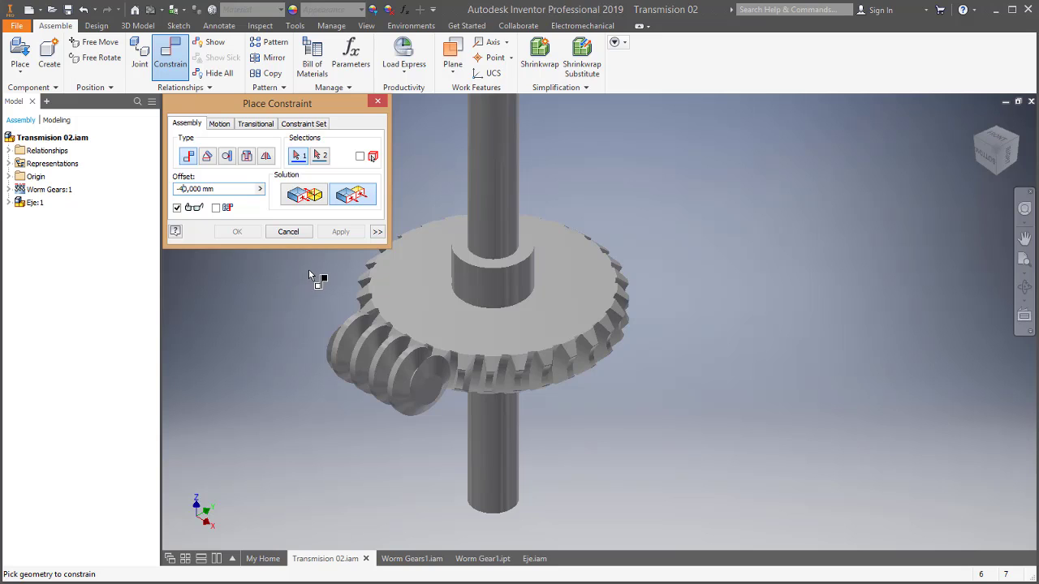
click(493, 261)
click(521, 331)
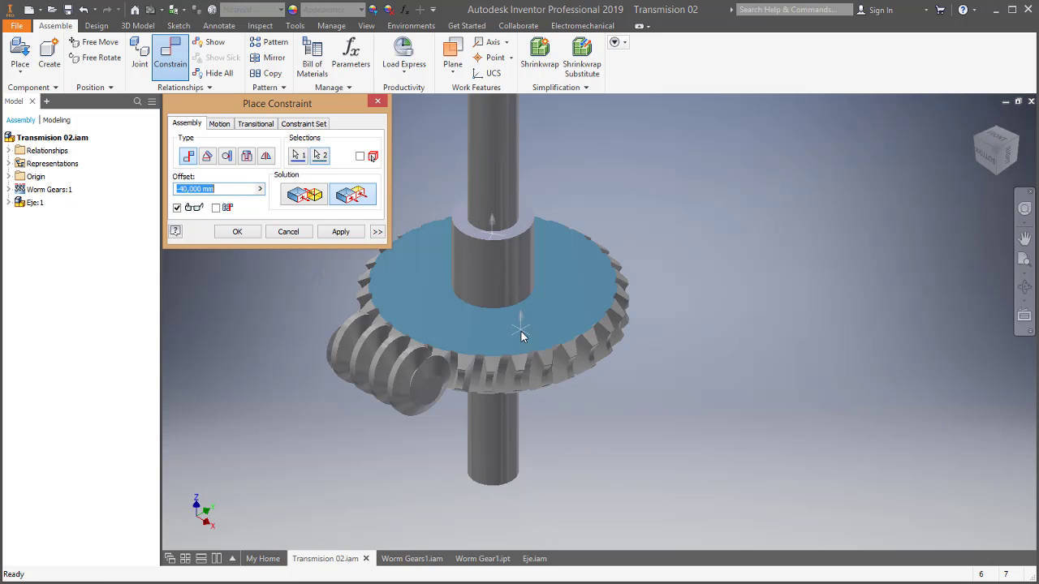
click(239, 232)
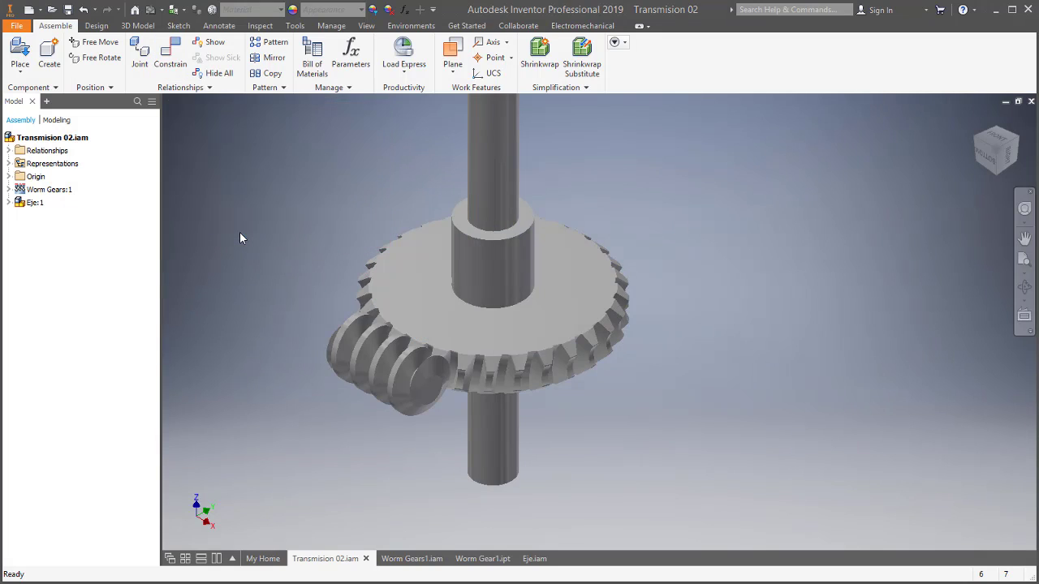